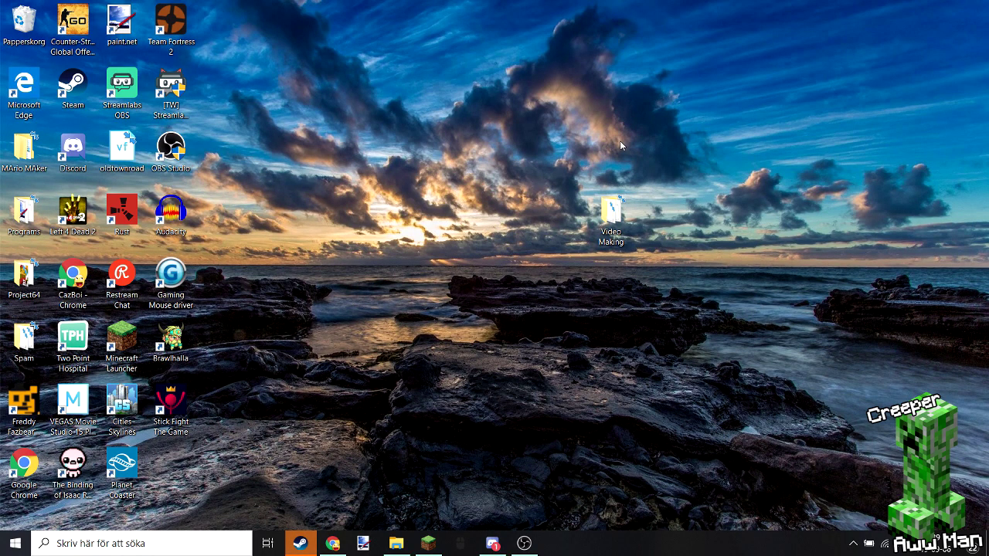
- Minimize the launcher, download MinecraftInstaller.msi from minecraft.net in Chrome, and run it
{"action": "left_click", "coordinate": [429, 543]}
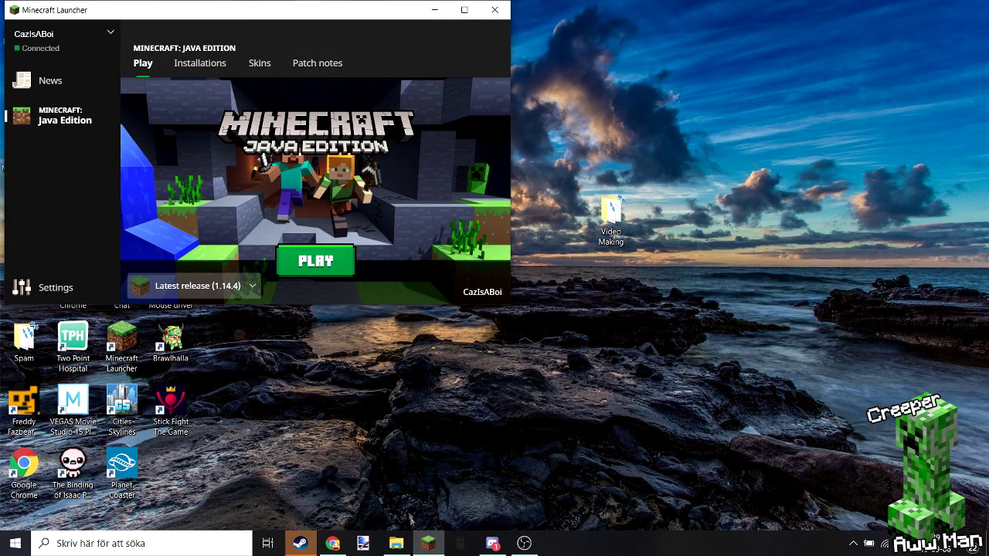
{"action": "left_click", "coordinate": [425, 545]}
{"action": "left_click", "coordinate": [333, 543]}
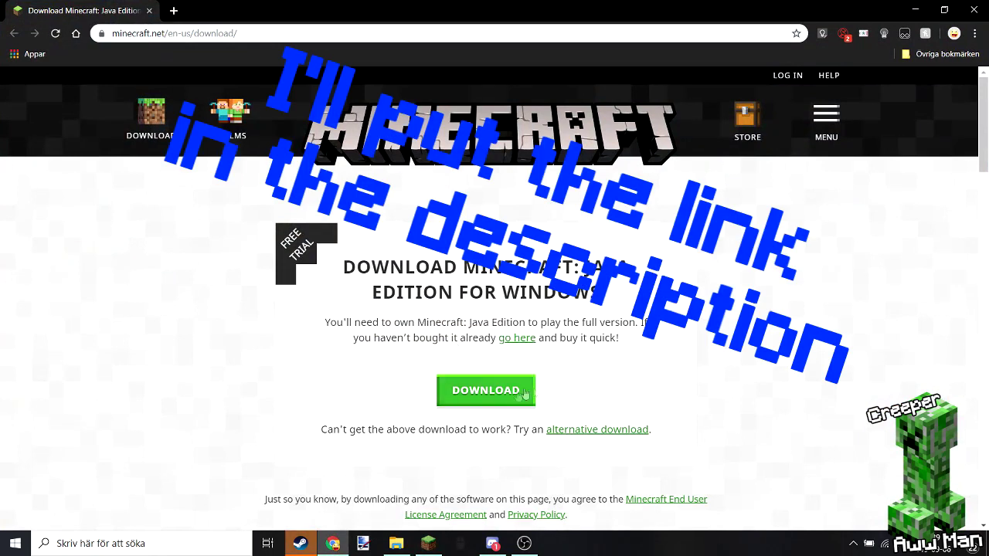
{"action": "left_click", "coordinate": [524, 395]}
{"action": "right_click", "coordinate": [423, 544]}
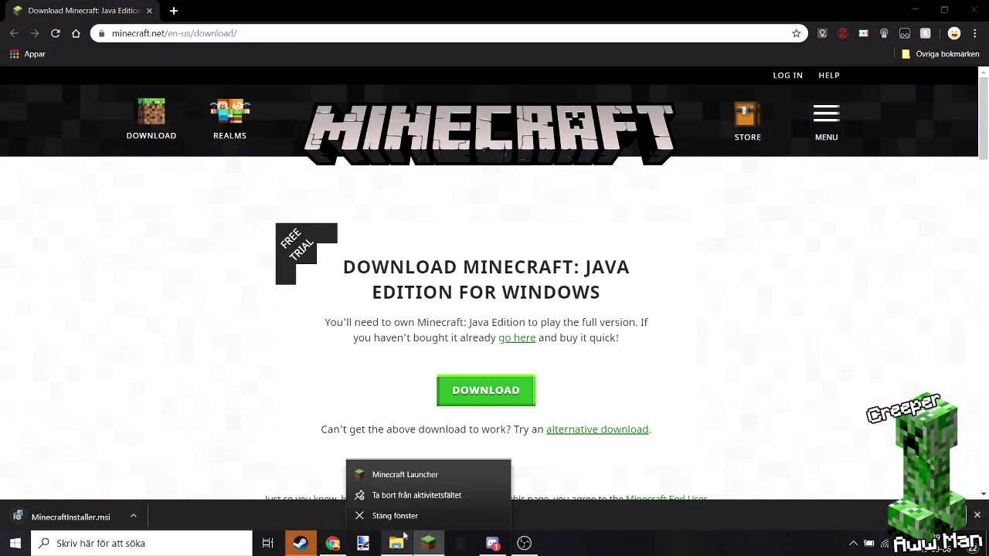
{"action": "left_click", "coordinate": [69, 517]}
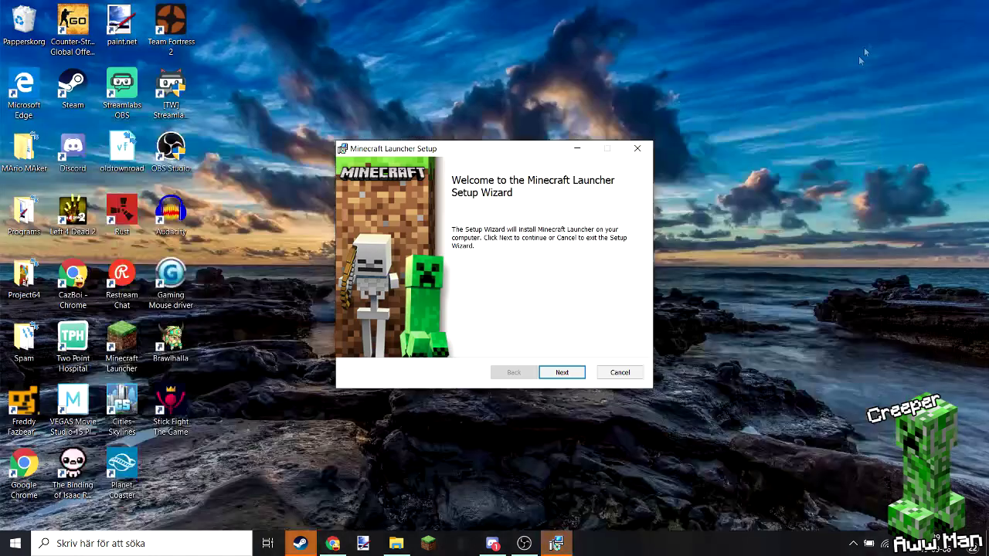
- Reinstall the Minecraft Launcher into C:\Program Files (x86)\Minecraft Launcher\ with default settings
{"action": "left_click", "coordinate": [572, 374]}
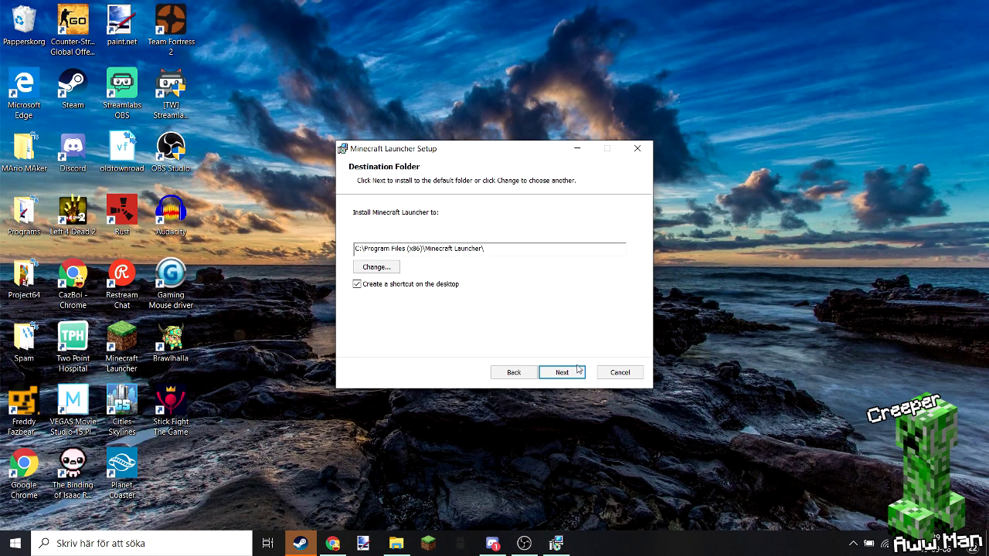
{"action": "left_click", "coordinate": [573, 372]}
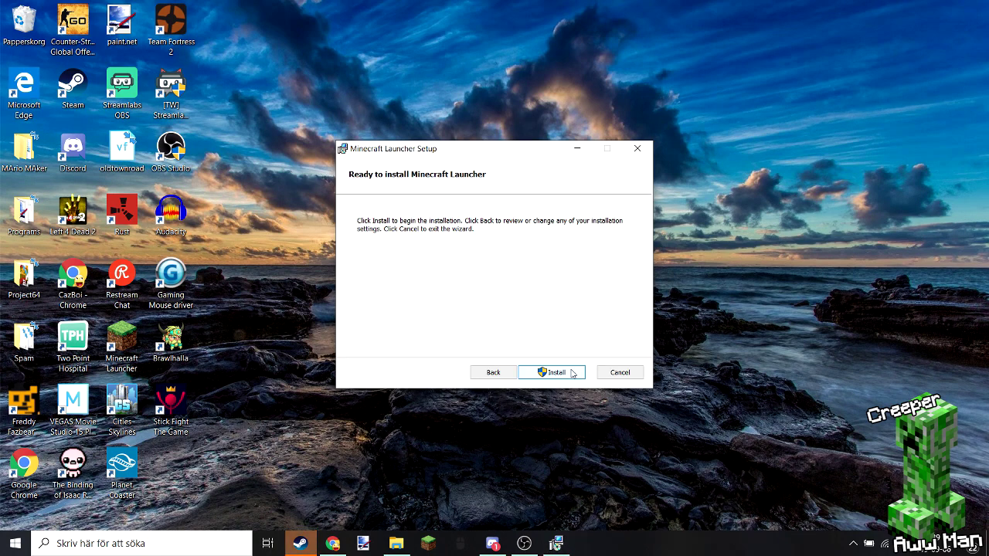
{"action": "left_click", "coordinate": [572, 373]}
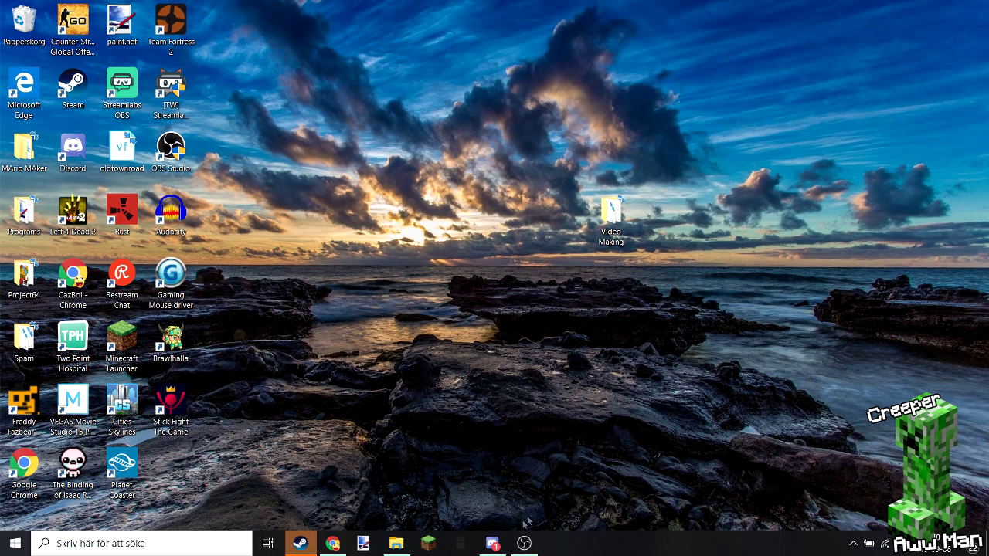
- In the 1.14.4 installation's JVM arguments, replace the 2 in -Xmx2G with a new value, typing 3
{"action": "left_click", "coordinate": [429, 544]}
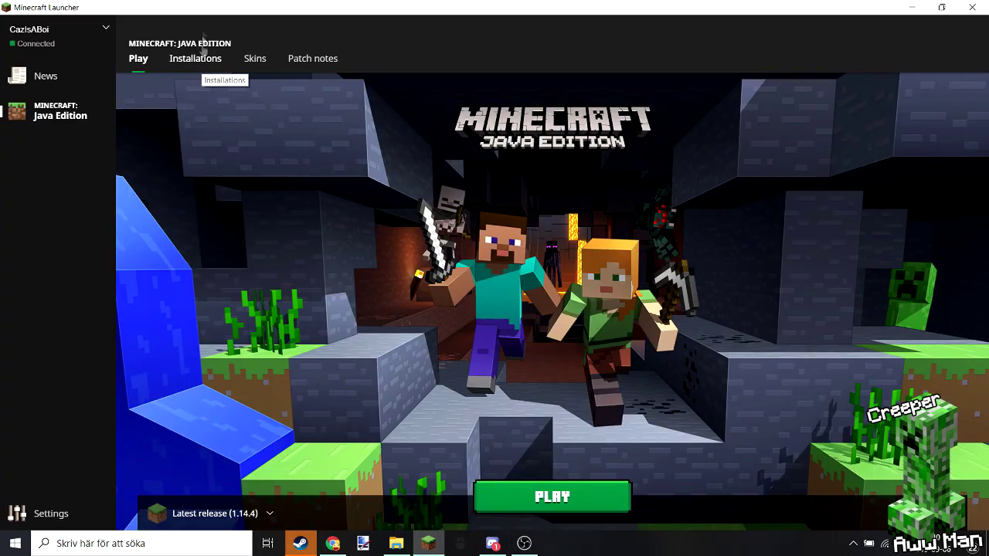
{"action": "left_click", "coordinate": [218, 71]}
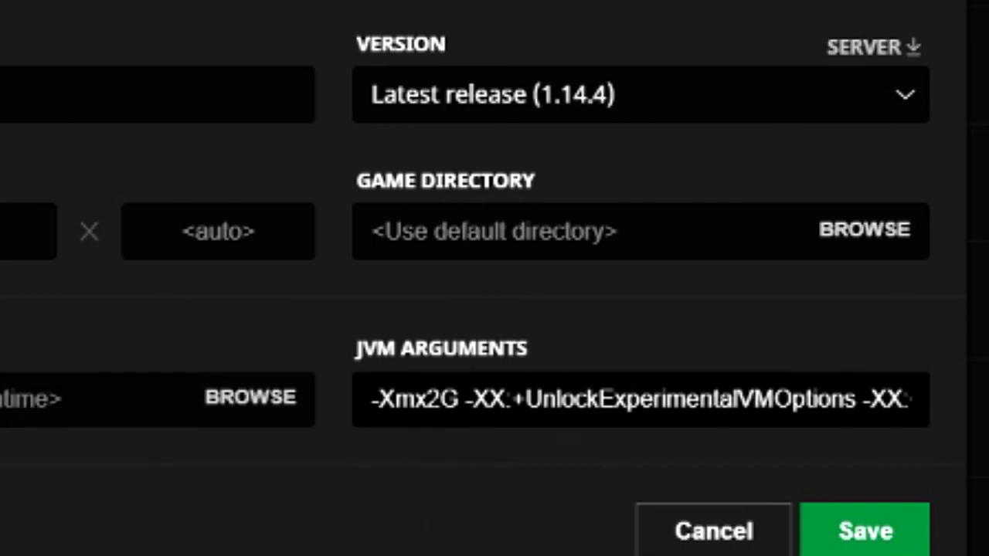
{"action": "left_click", "coordinate": [439, 399]}
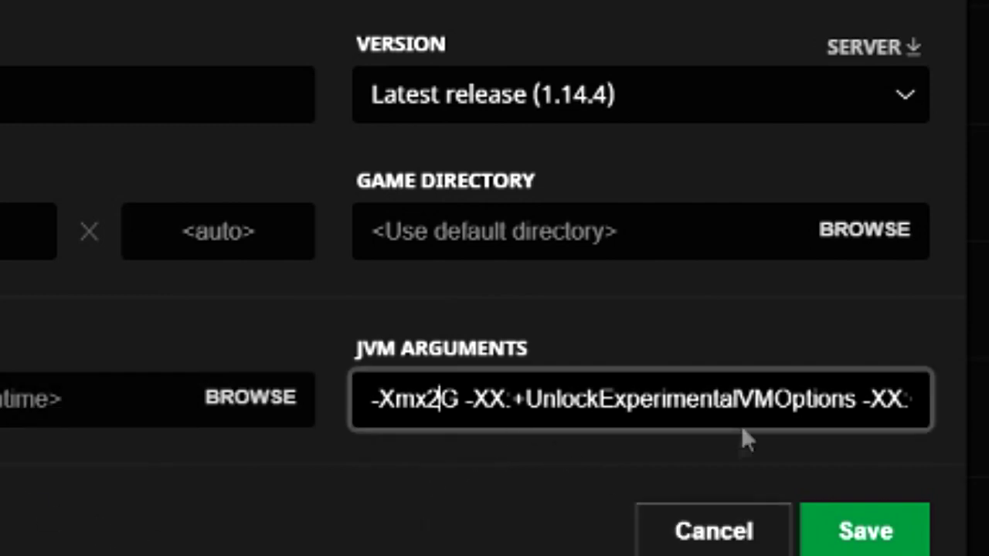
{"action": "key", "text": "BackSpace"}
{"action": "type", "text": "4e"}
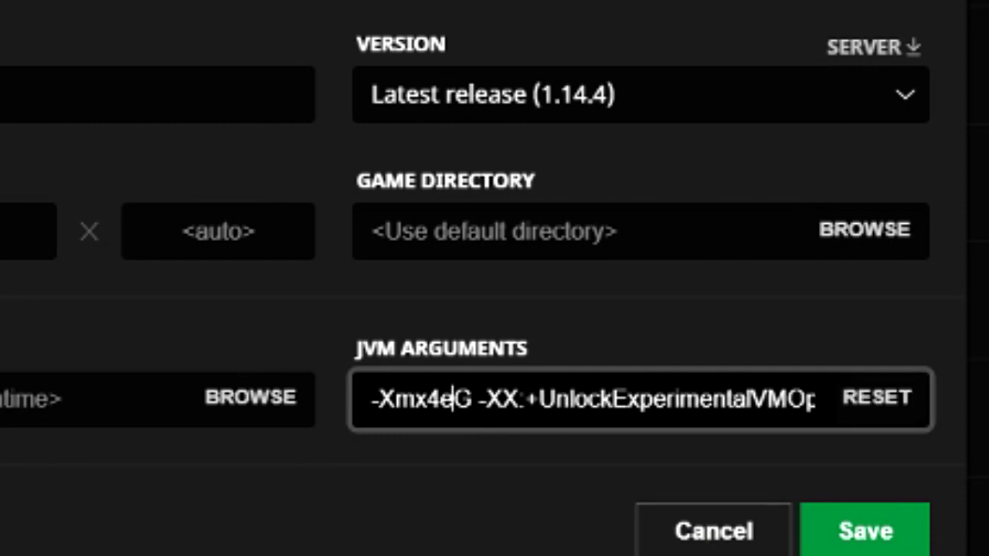
{"action": "key", "text": "BackSpace"}
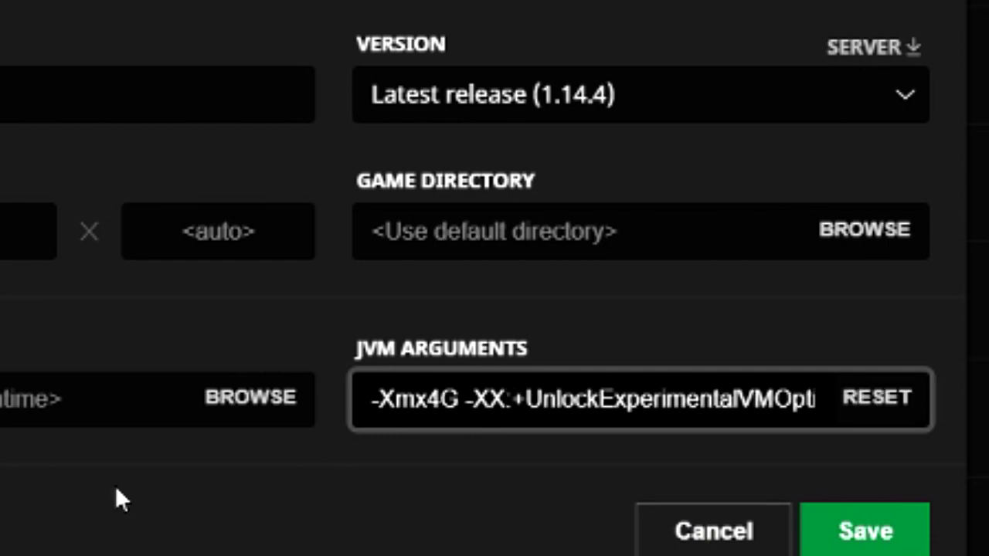
{"action": "key", "text": "BackSpace"}
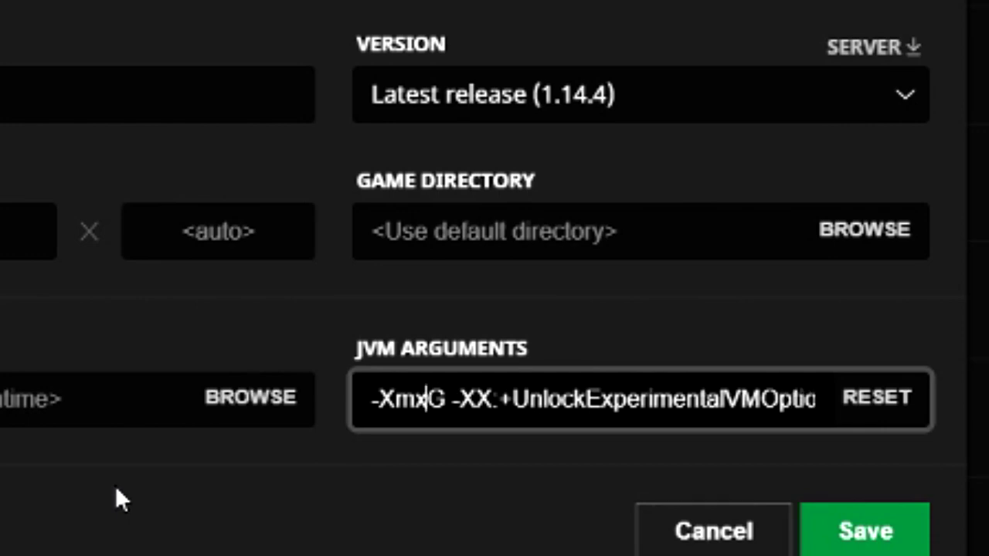
{"action": "type", "text": "3"}
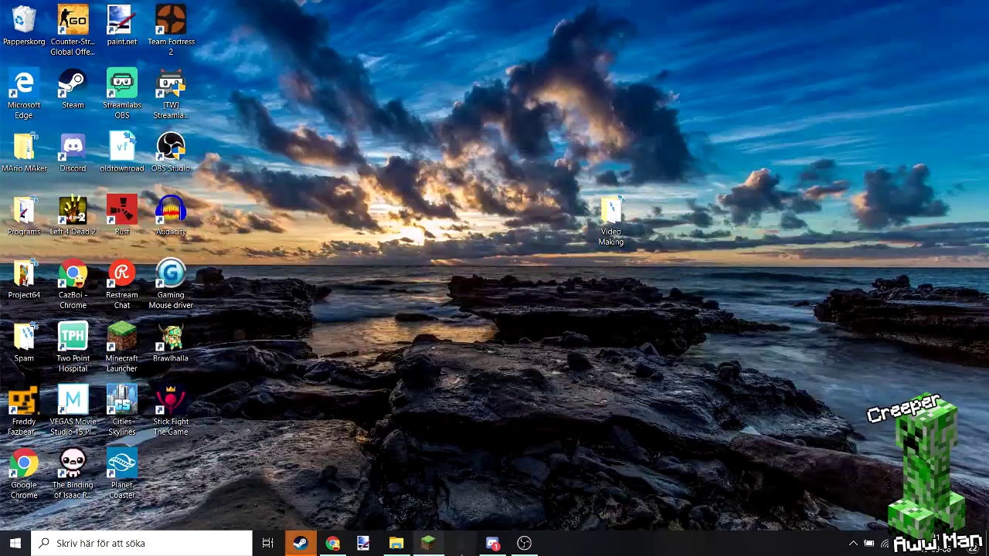
- Turn off Discord's streamer mode and bring up the user settings
{"action": "left_click", "coordinate": [492, 543]}
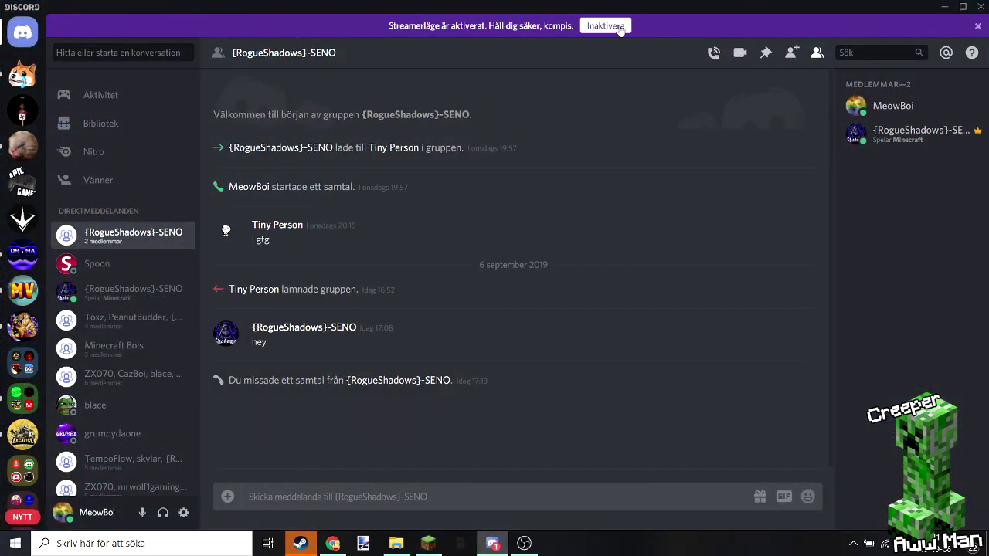
{"action": "left_click", "coordinate": [606, 25]}
{"action": "left_click", "coordinate": [184, 514]}
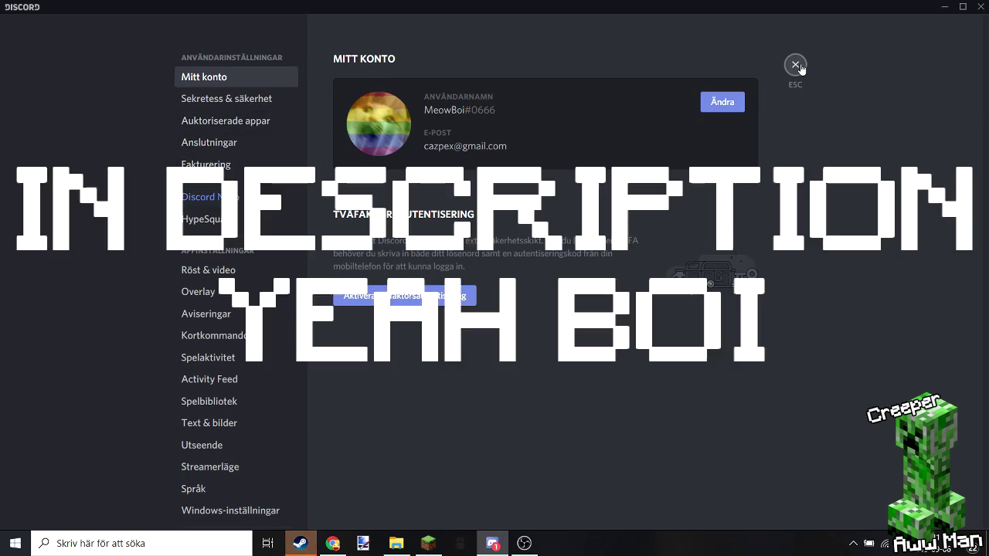
- Check the CazBoo server in the My Favorites folder, then return to user settings
{"action": "left_click", "coordinate": [795, 65]}
{"action": "left_click", "coordinate": [23, 397]}
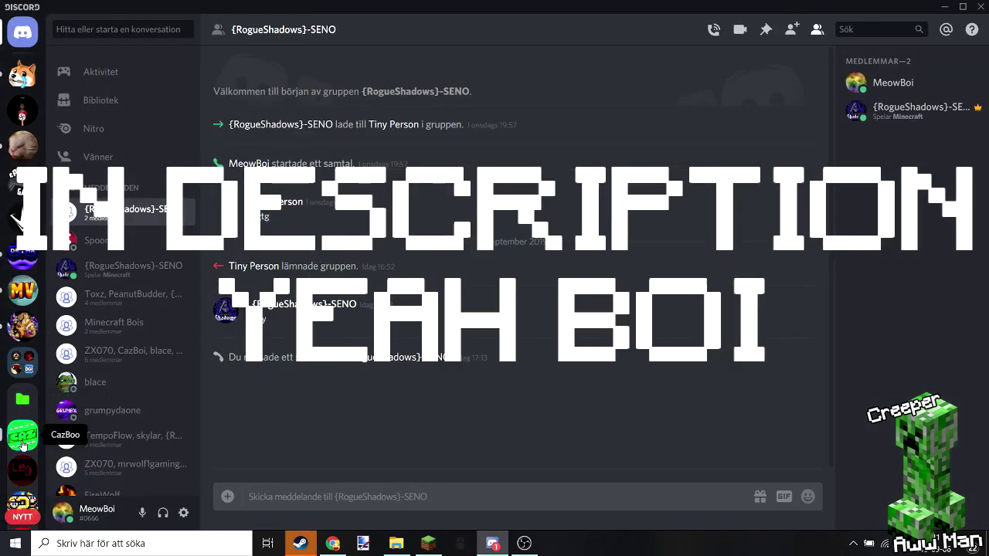
{"action": "left_click", "coordinate": [22, 435]}
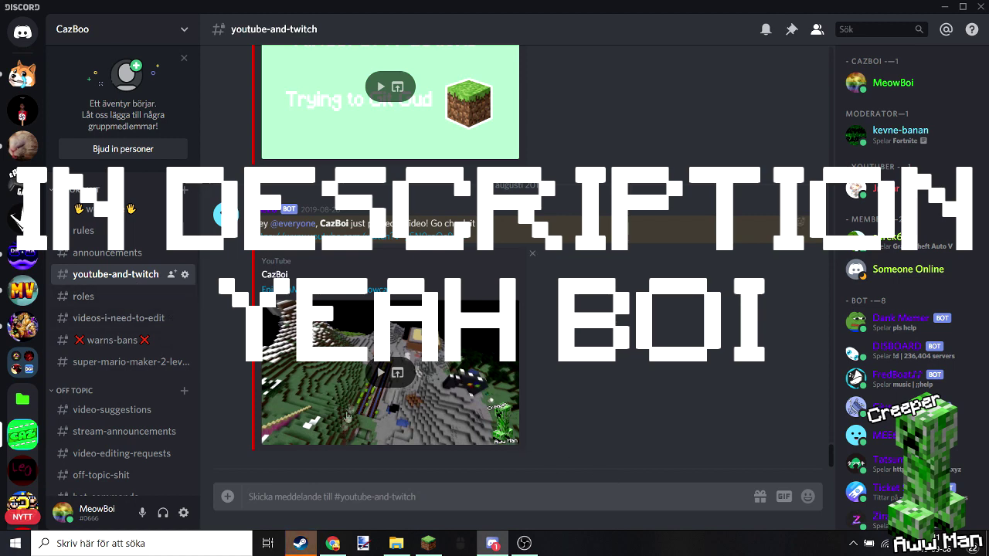
{"action": "scroll", "coordinate": [23, 224], "scroll_direction": "down", "scroll_amount": 5}
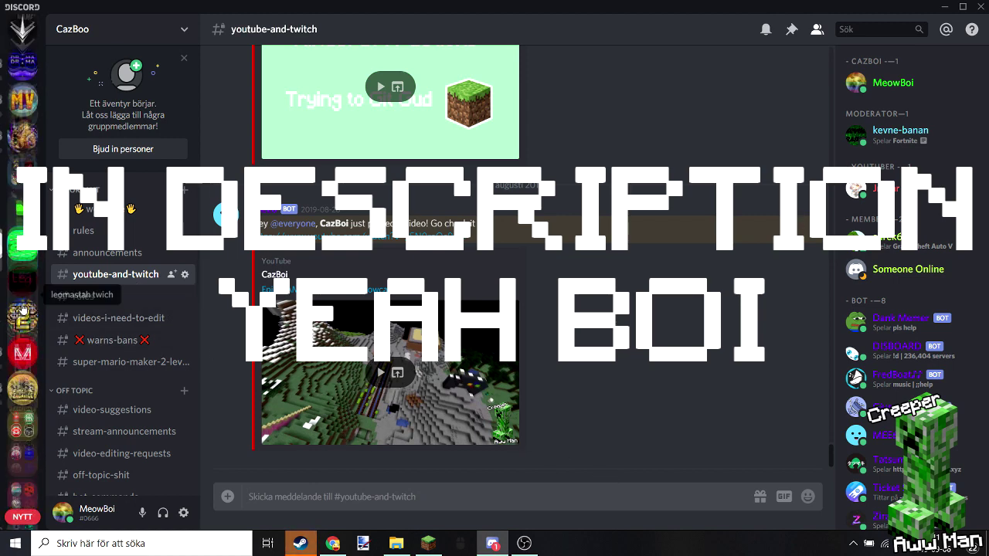
{"action": "left_click", "coordinate": [22, 219]}
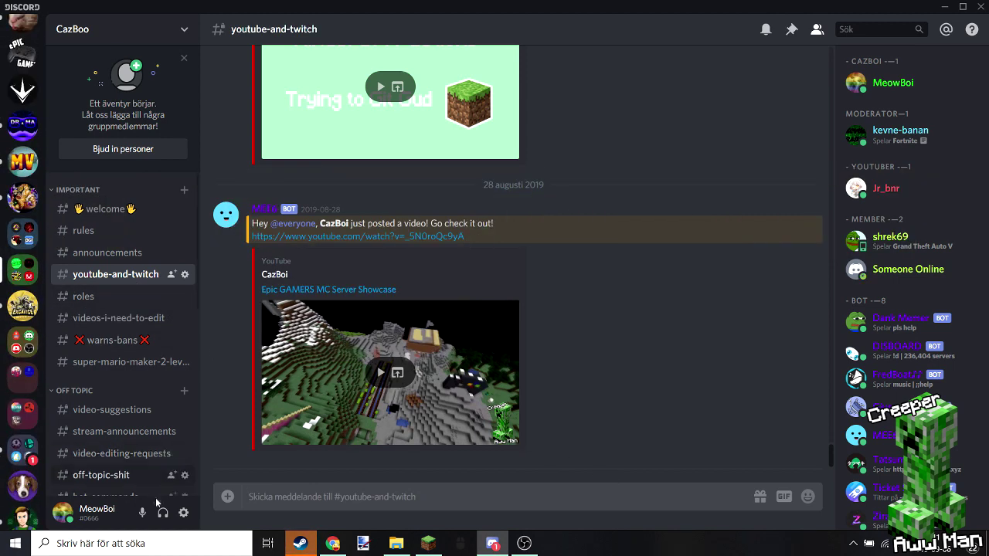
{"action": "left_click", "coordinate": [183, 515]}
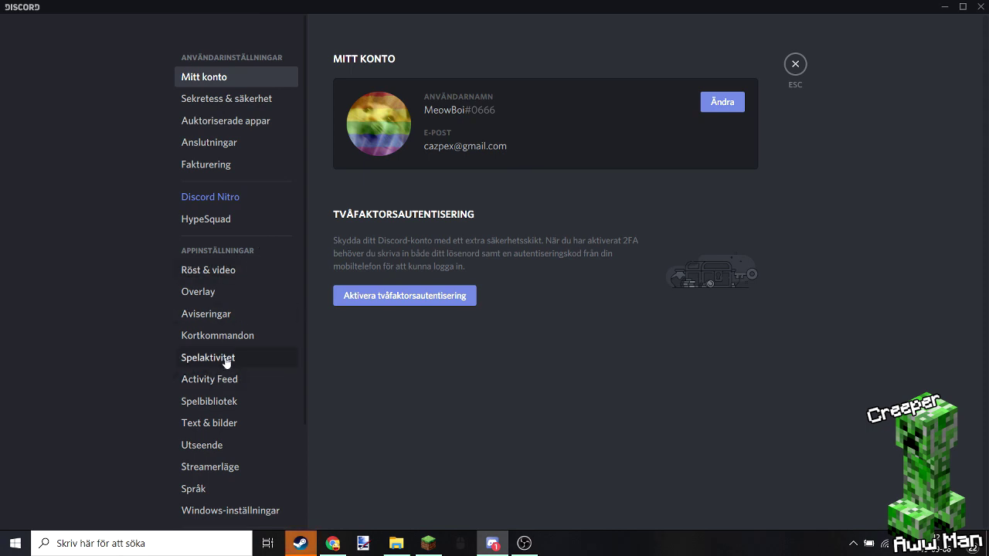
- Review the Overlay settings, then scroll the Spelaktivitet game list to Minecraft's overlay toggle
{"action": "left_click", "coordinate": [221, 297]}
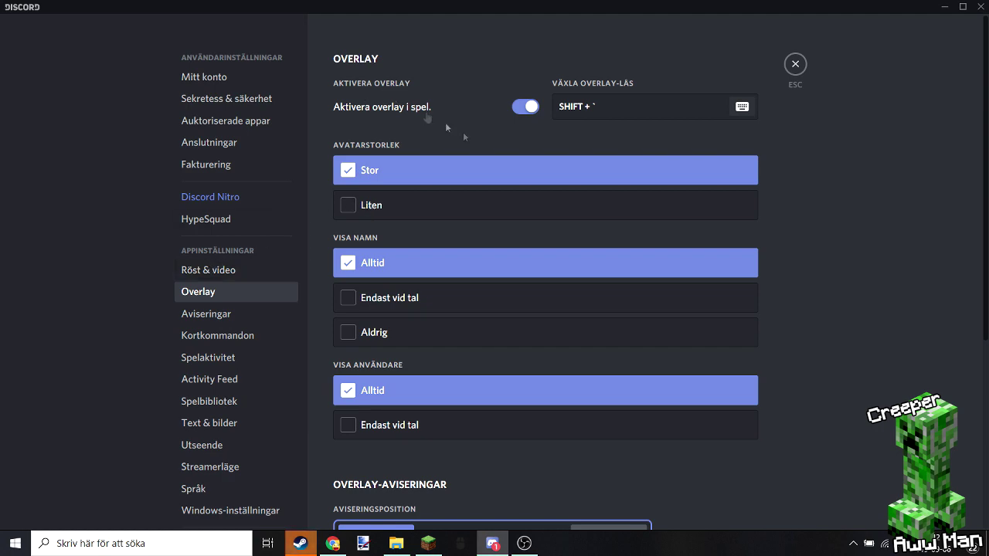
{"action": "scroll", "coordinate": [231, 270], "scroll_direction": "down", "scroll_amount": 2}
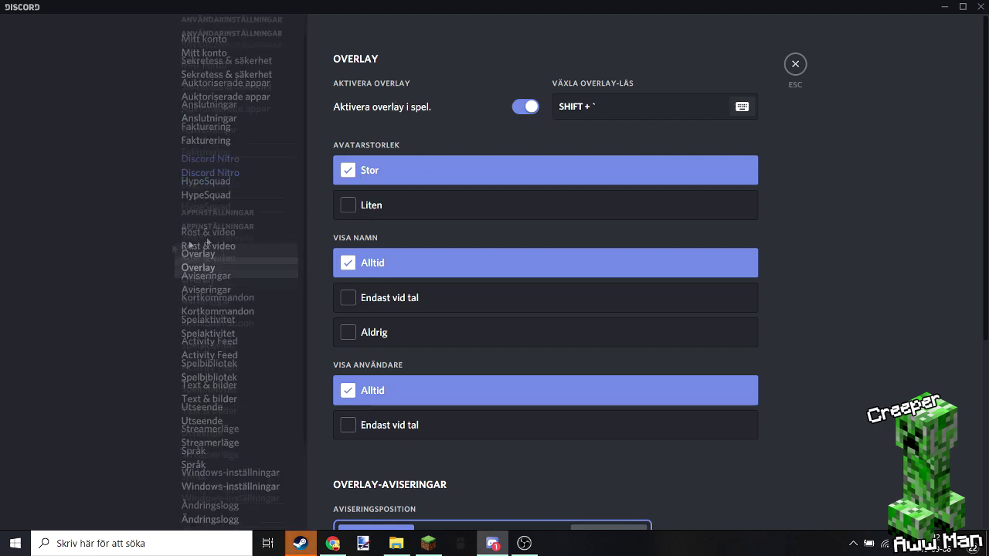
{"action": "scroll", "coordinate": [512, 261], "scroll_direction": "down", "scroll_amount": 3}
{"action": "scroll", "coordinate": [512, 260], "scroll_direction": "down", "scroll_amount": 1}
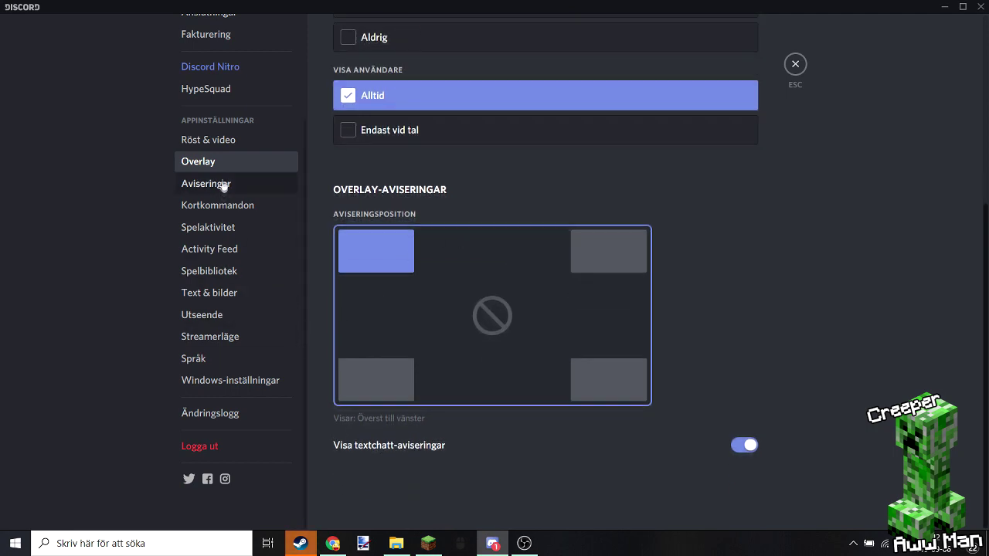
{"action": "left_click", "coordinate": [226, 227]}
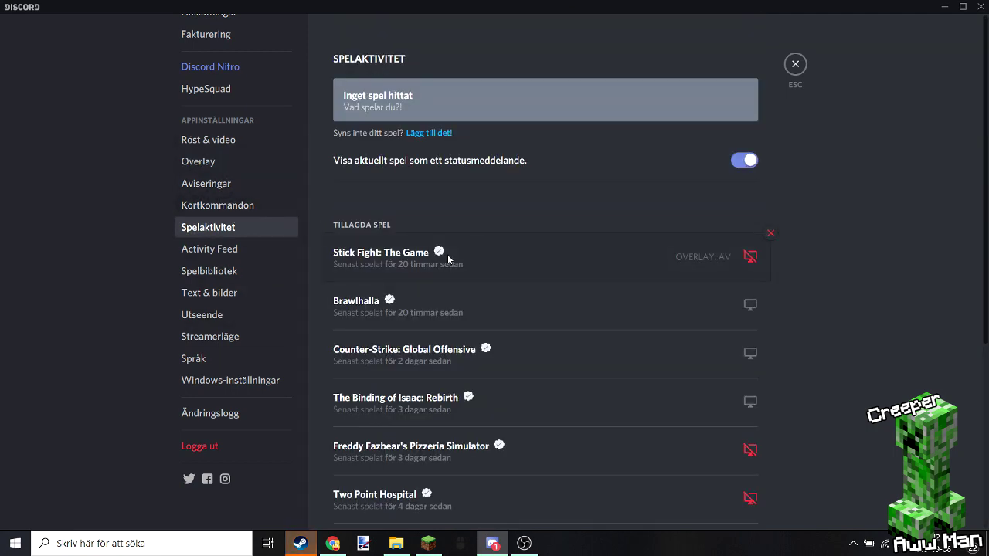
{"action": "scroll", "coordinate": [461, 246], "scroll_direction": "down", "scroll_amount": 3}
{"action": "scroll", "coordinate": [577, 203], "scroll_direction": "down", "scroll_amount": 1}
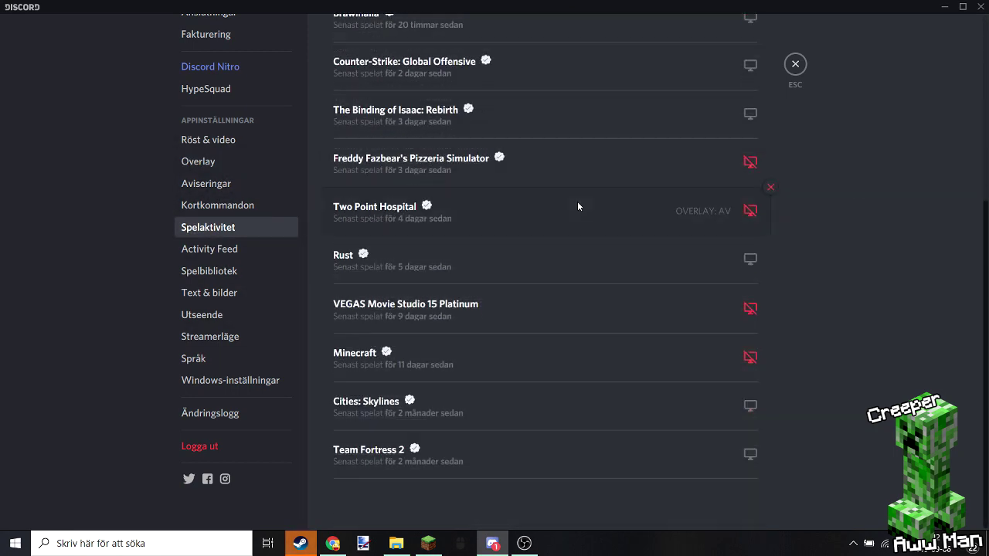